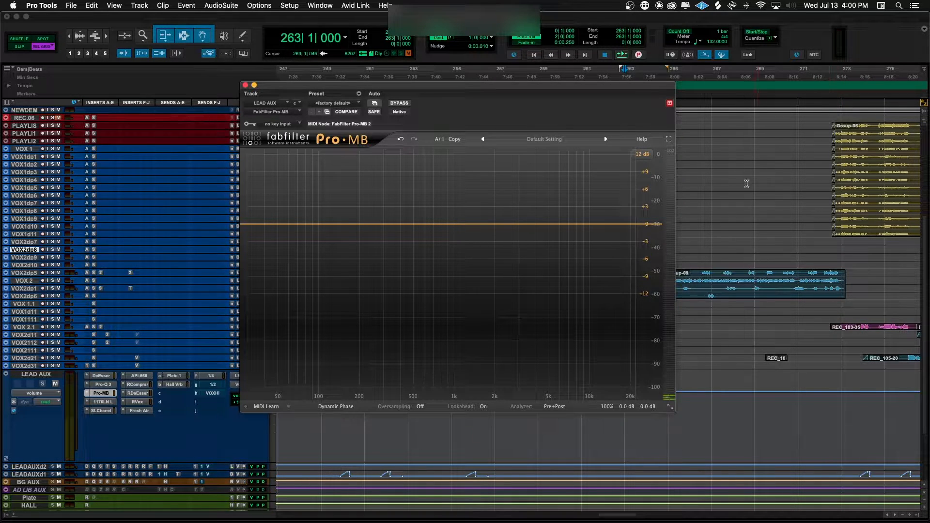
# Move the Pro-MB plugin window off the vocal clips and look over its processing phase modes.
pyautogui.moveTo(652, 90); pyautogui.dragTo(596, 62)
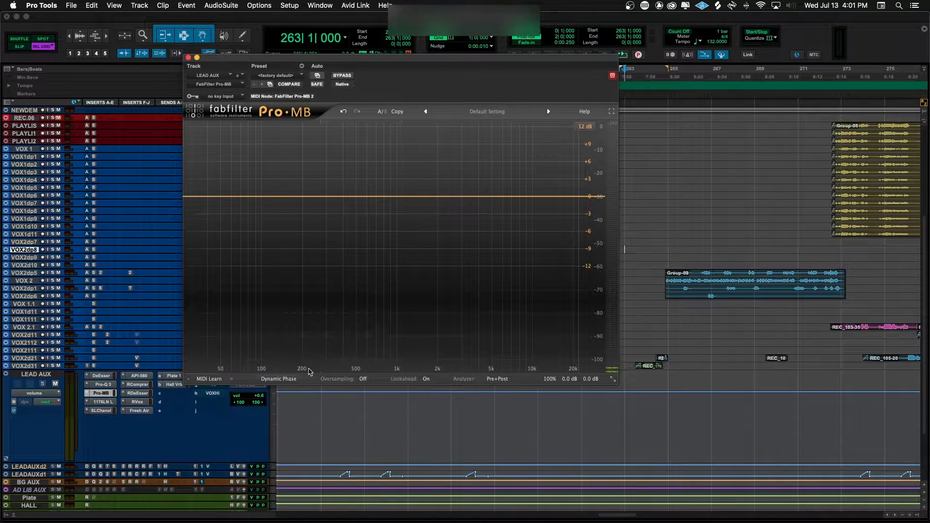
pyautogui.click(287, 380)
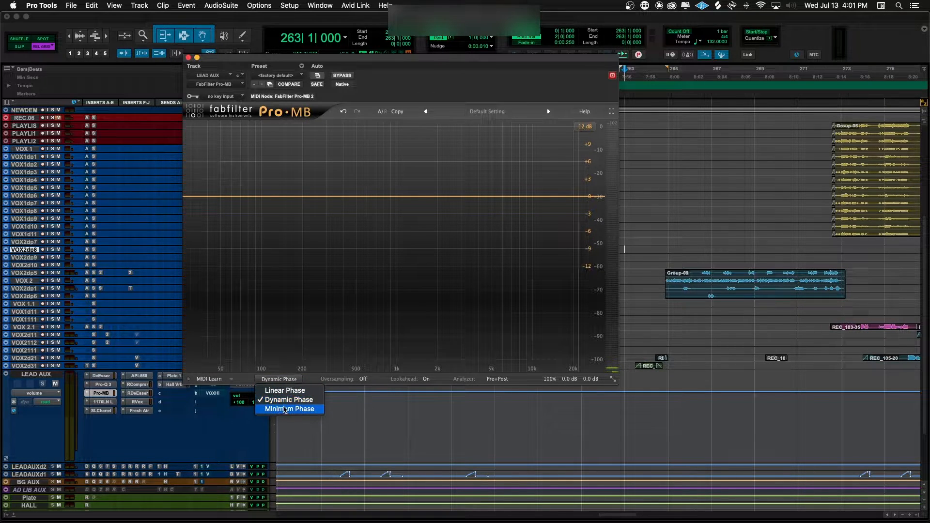
pyautogui.click(287, 291)
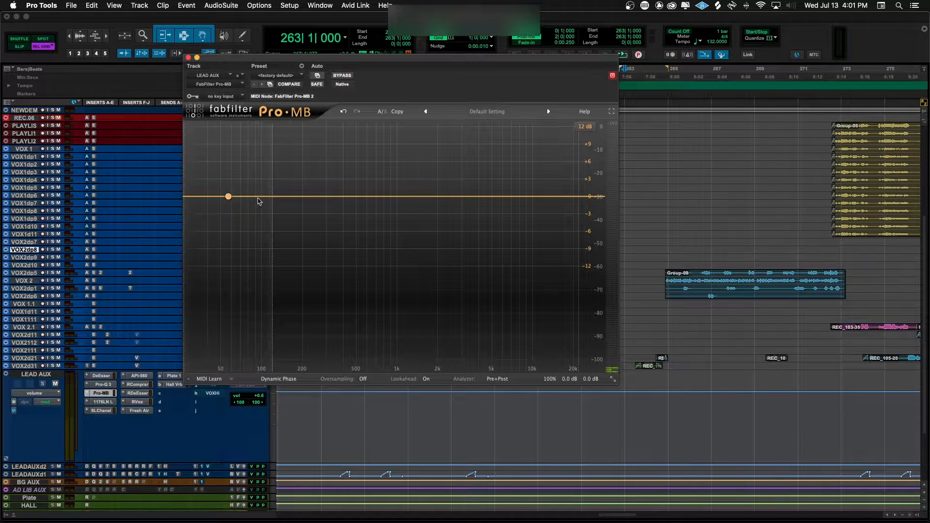
# Try out three bands in the low, mid and high frequencies of the Pro-MB display and undo all of them.
pyautogui.click(290, 216)
pyautogui.click(421, 197)
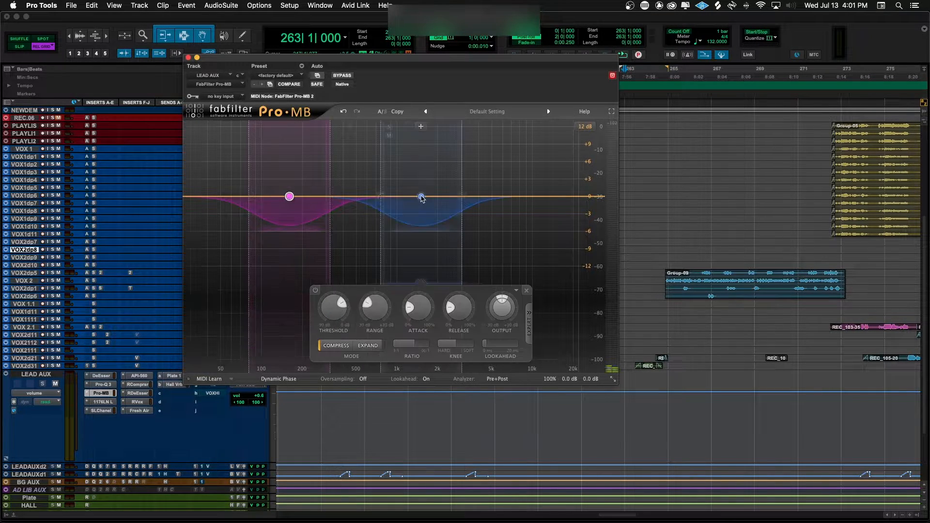
pyautogui.click(535, 197)
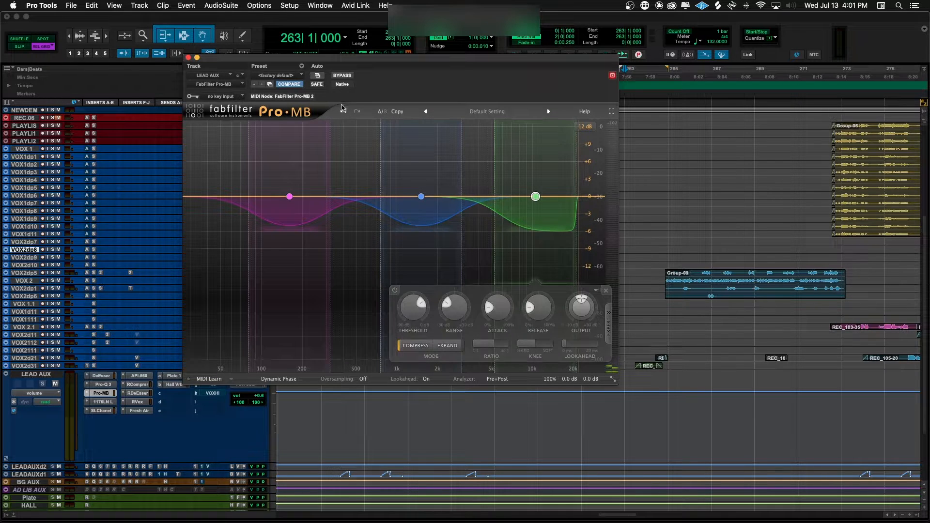
pyautogui.click(343, 112)
pyautogui.click(344, 112)
pyautogui.click(343, 112)
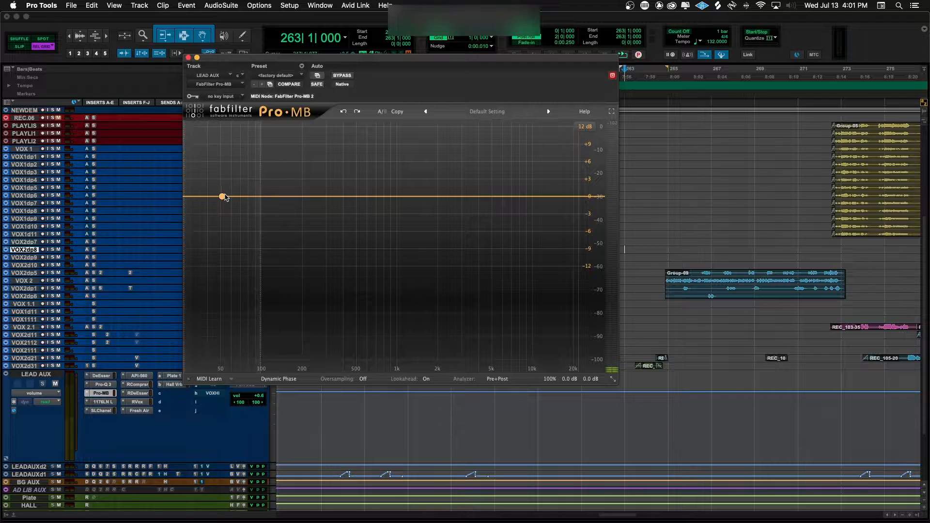
# Review the phase modes again, add a trial band at about 250 Hz and remove it.
pyautogui.click(278, 380)
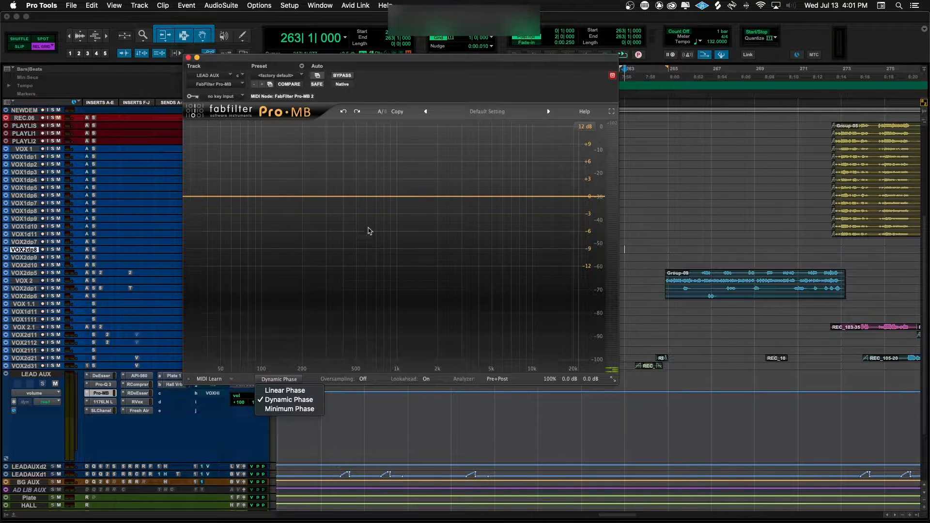
pyautogui.click(349, 195)
pyautogui.click(317, 196)
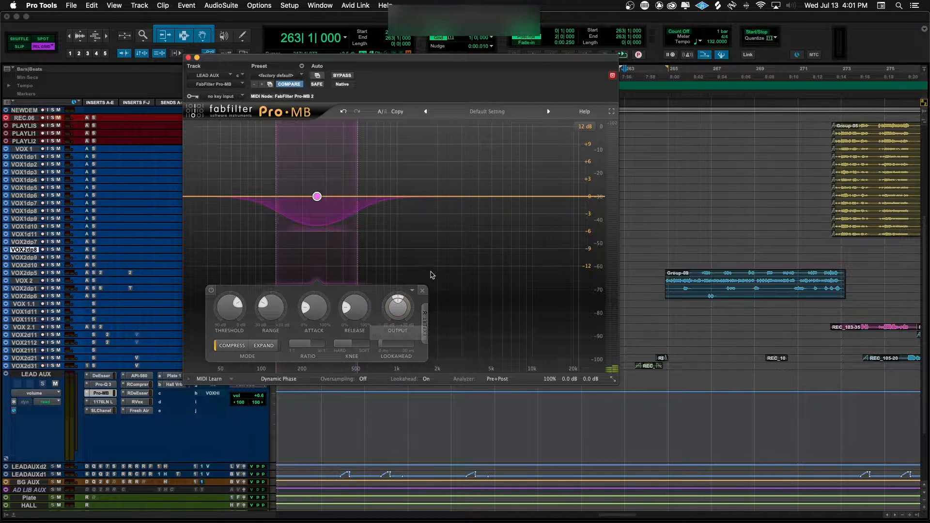
pyautogui.click(425, 290)
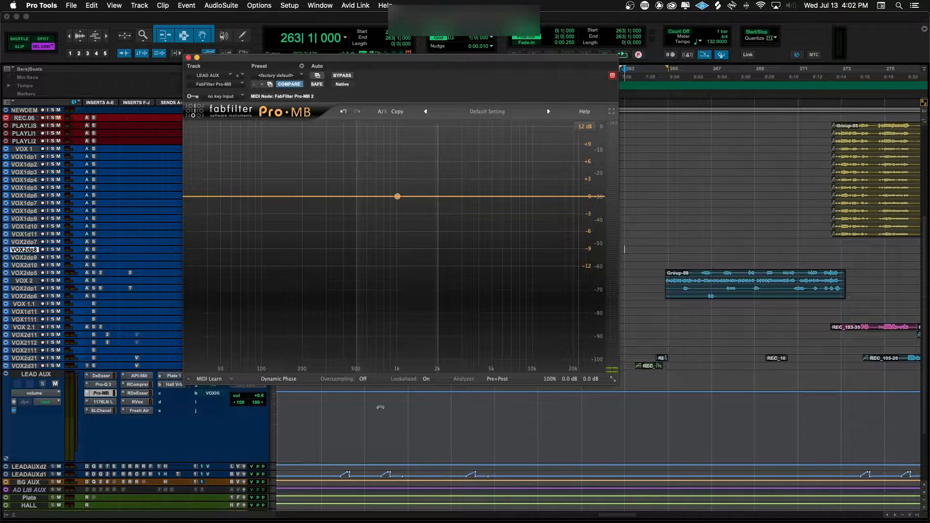
# Look over the plugin's available oversampling rates.
pyautogui.click(363, 379)
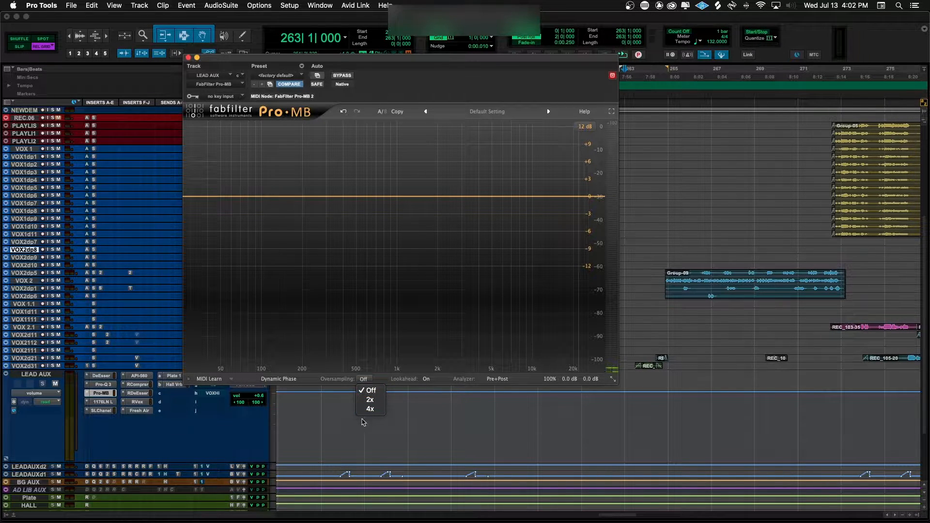
pyautogui.click(382, 273)
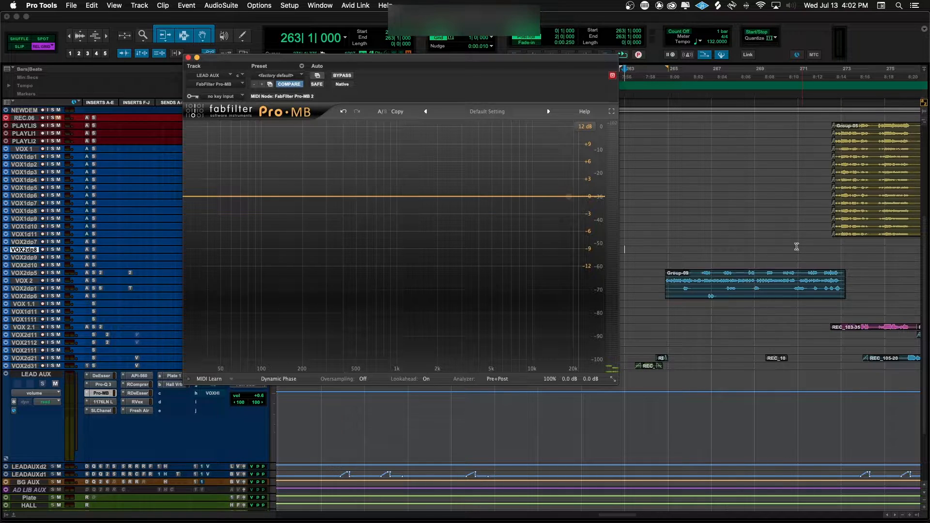
# Try selecting different stretches of the Group-09 vocal clip from bar 265 onward, ending with the whole clip selected.
pyautogui.moveTo(668, 284); pyautogui.dragTo(841, 284)
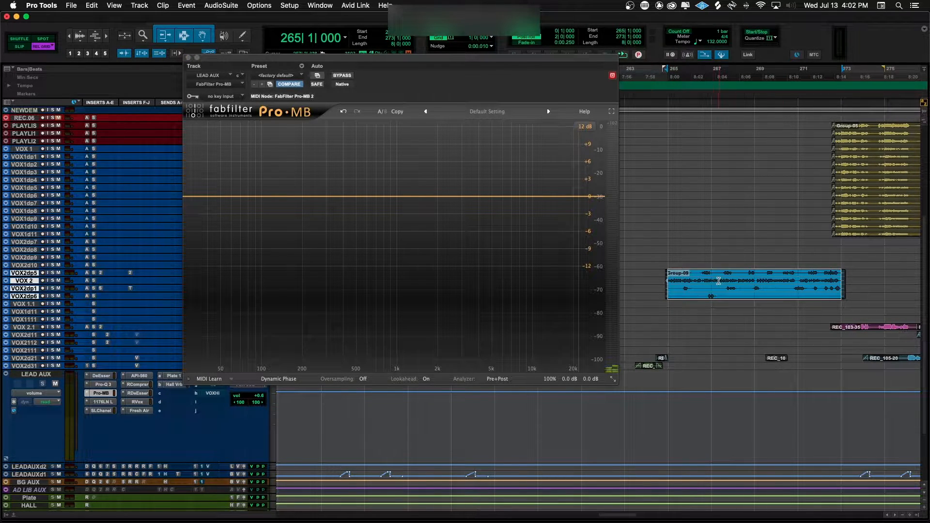
pyautogui.moveTo(711, 281); pyautogui.dragTo(774, 281)
pyautogui.hotkey('shift', 'Tab')
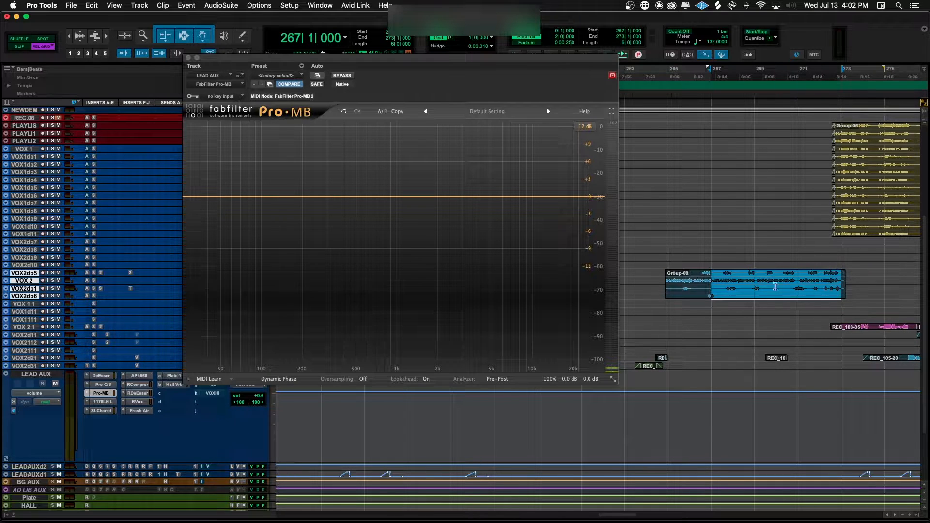
pyautogui.click(676, 280)
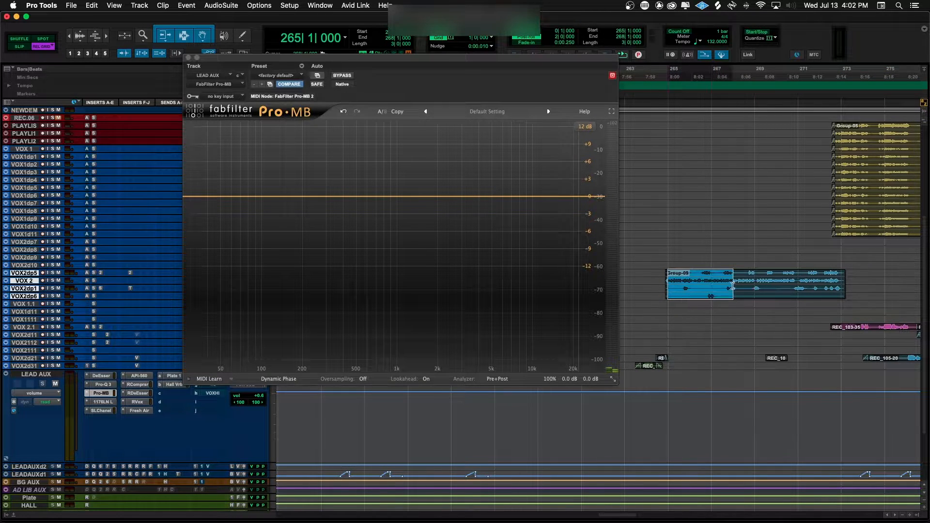
pyautogui.moveTo(719, 284); pyautogui.dragTo(740, 282)
pyautogui.press('super+z')
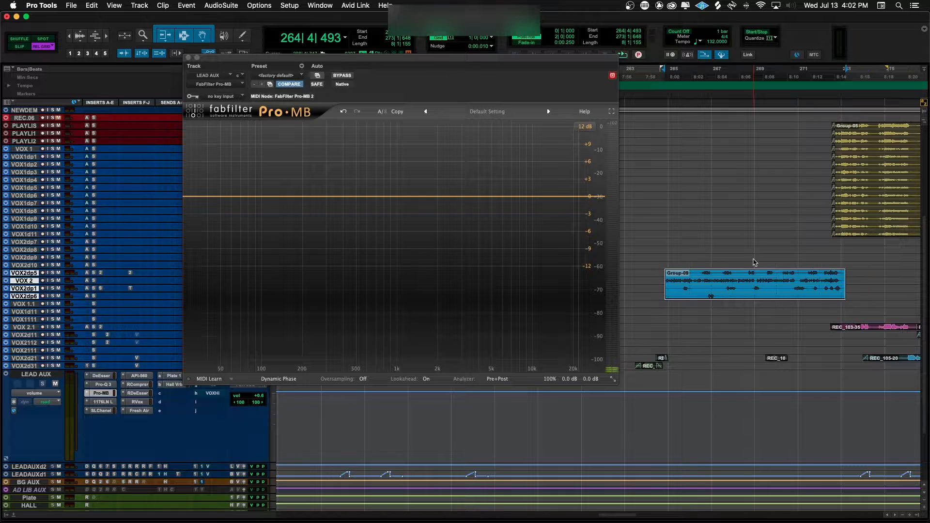
# Place the edit cursor at bar 265 and inspect the analyzer's settings, including its resolution choices.
pyautogui.click(496, 378)
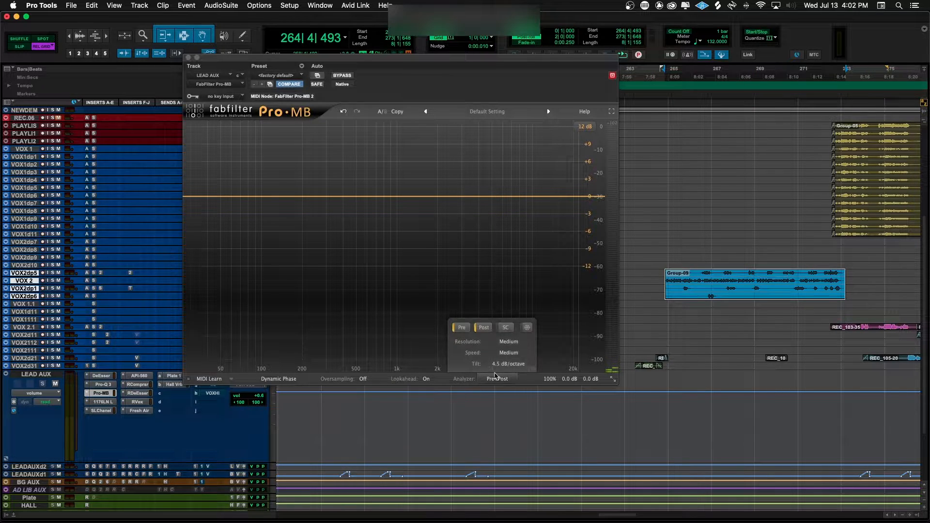
pyautogui.click(667, 263)
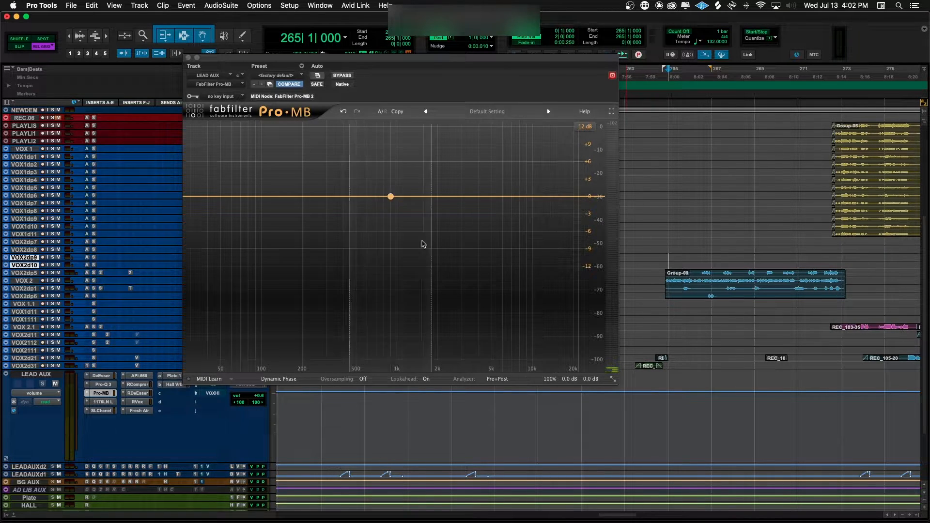
pyautogui.click(496, 378)
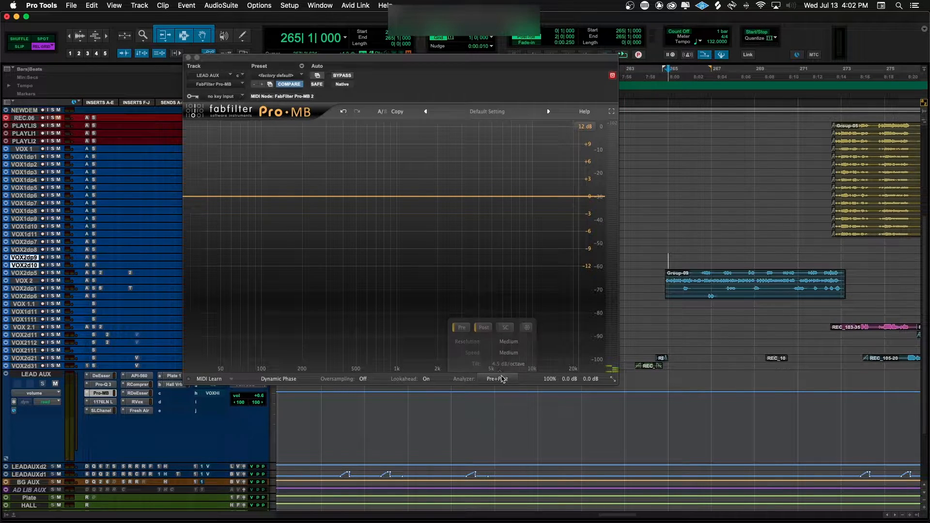
pyautogui.click(508, 342)
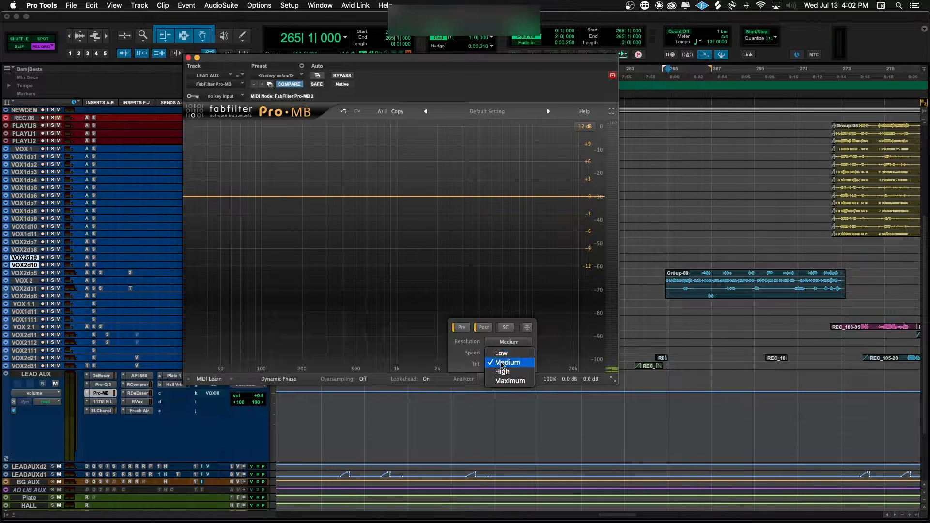
pyautogui.click(470, 356)
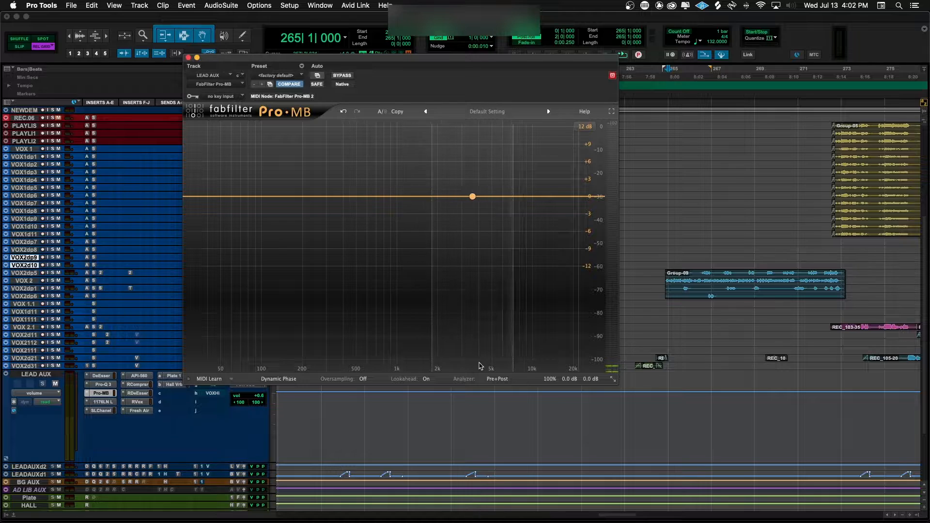
pyautogui.click(503, 383)
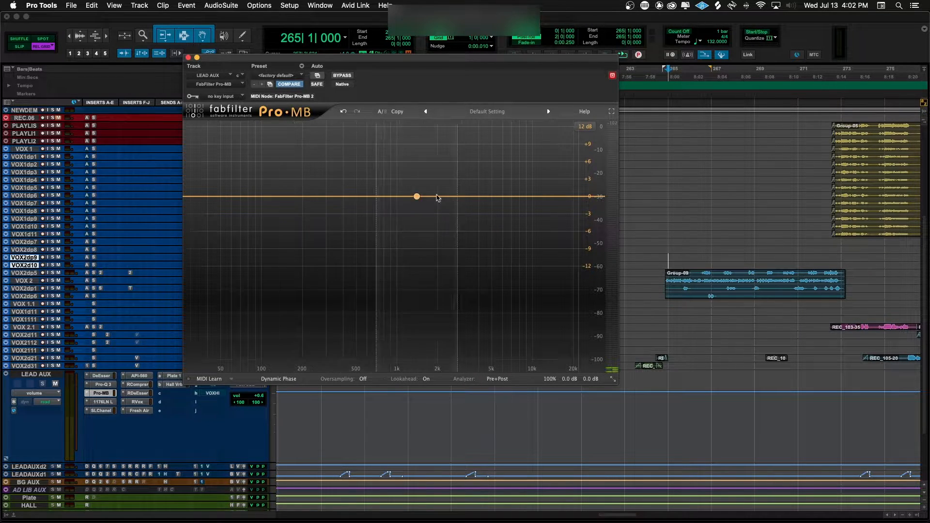
# Compare the analyzer's resolution options with its speed options, from Very Slow to Very Fast.
pyautogui.moveTo(501, 380)
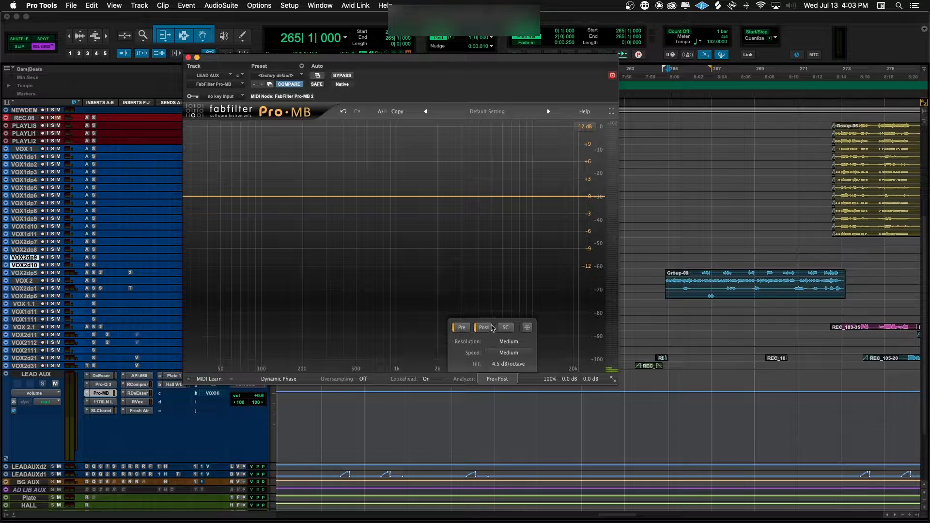
pyautogui.click(509, 342)
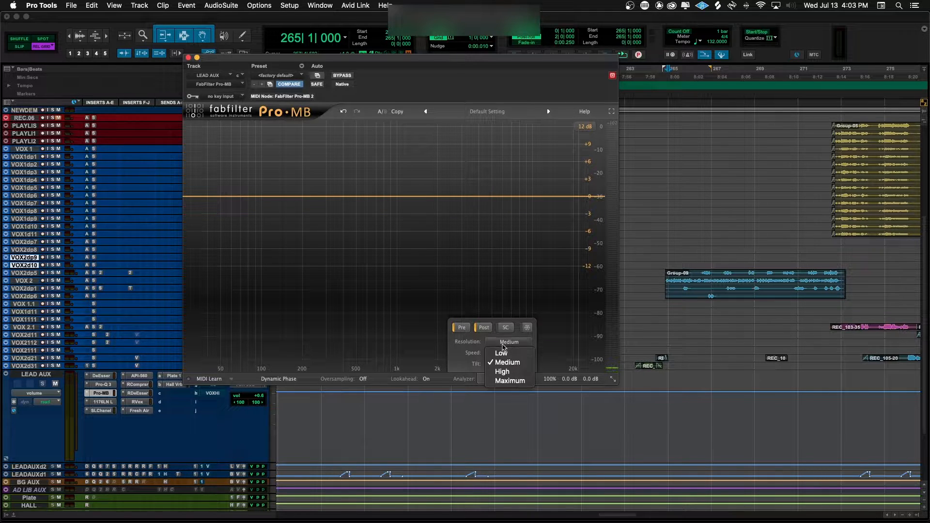
pyautogui.click(470, 345)
pyautogui.click(500, 354)
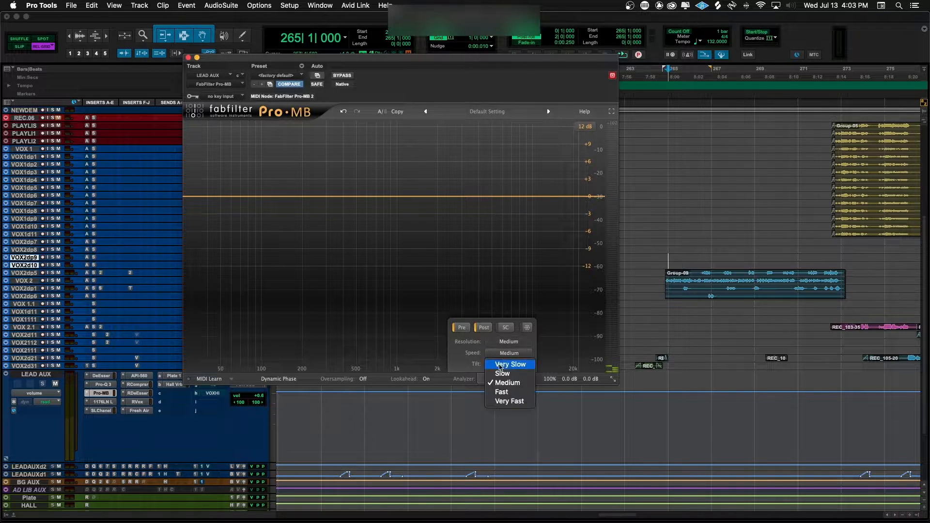
pyautogui.click(469, 364)
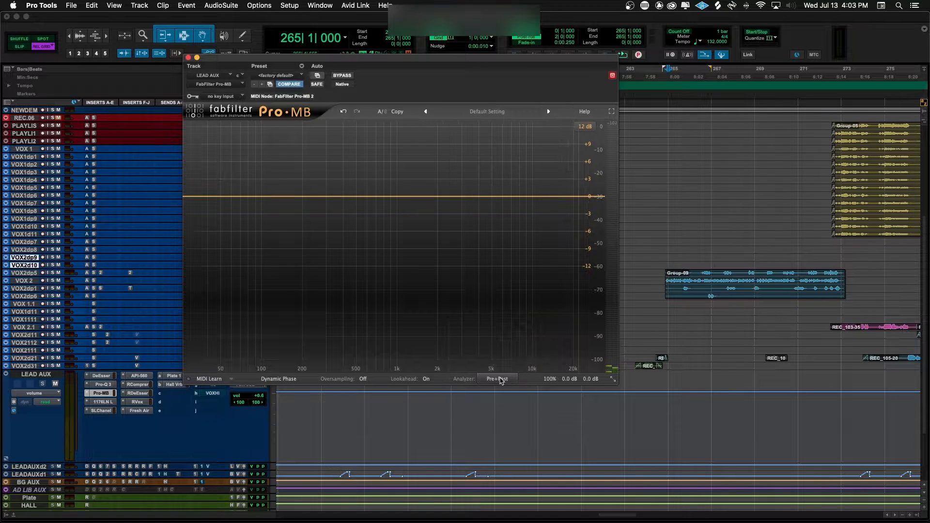
# Display Pro-MB's mix control with the input and output level knobs.
pyautogui.moveTo(550, 383)
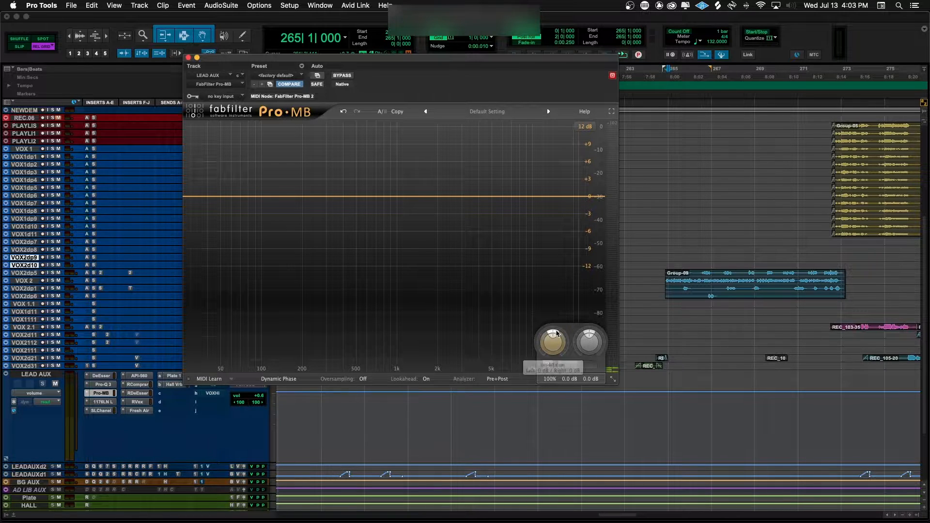
pyautogui.doubleClick(551, 381)
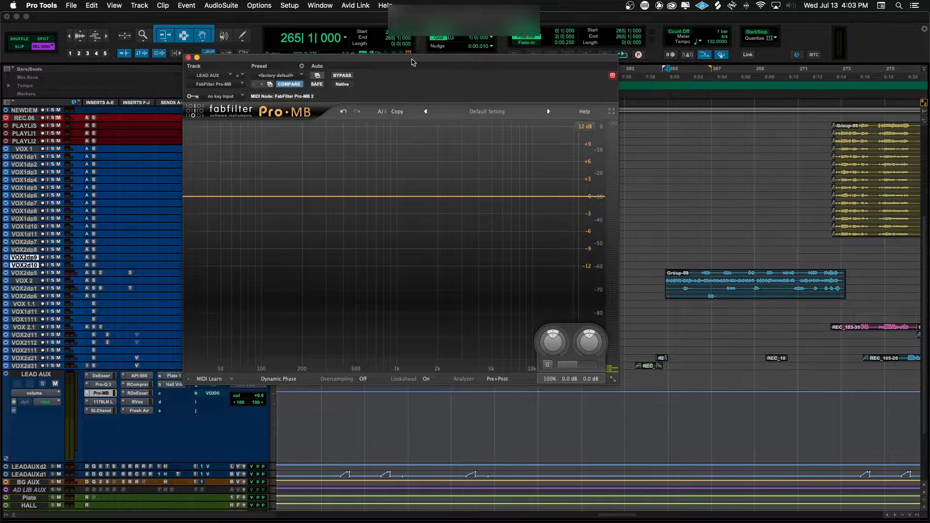
# Reposition the plugin window, try the Large interface size and return it to Medium.
pyautogui.moveTo(412, 62); pyautogui.dragTo(505, 75)
pyautogui.click(706, 392)
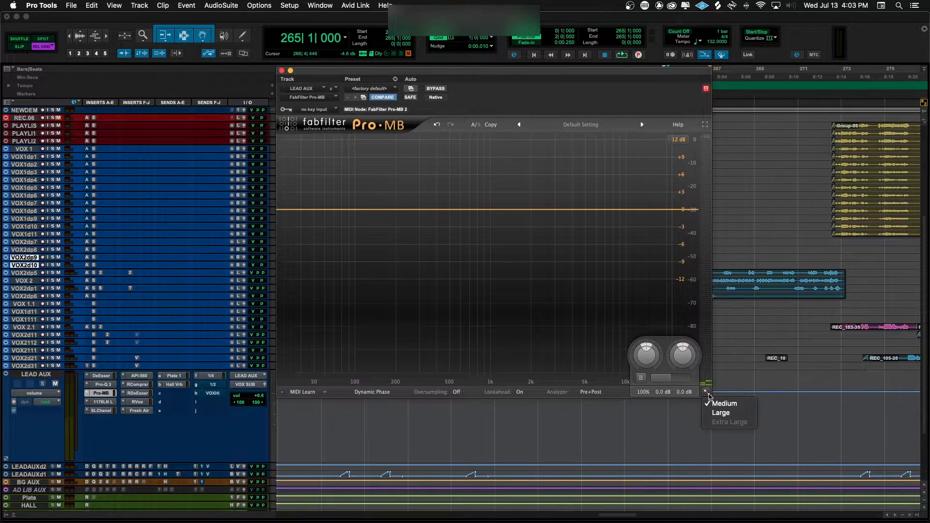
pyautogui.click(721, 413)
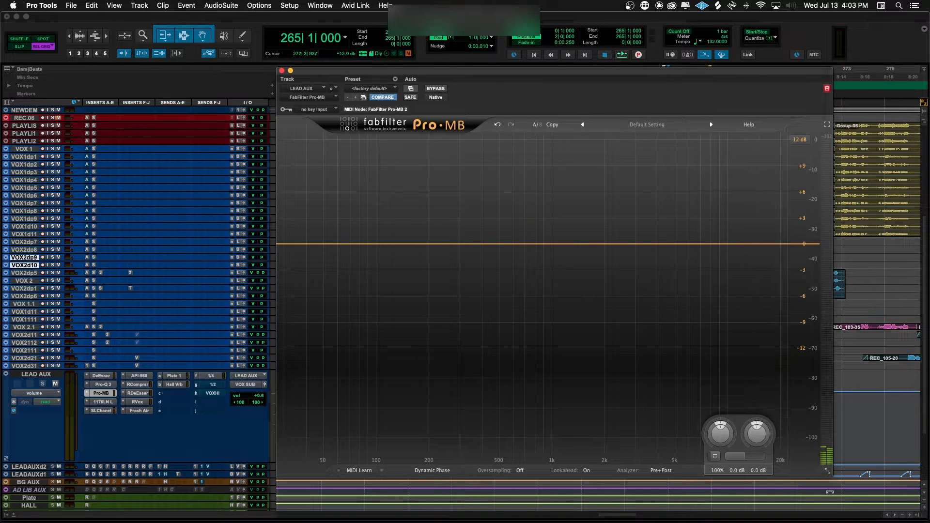
pyautogui.click(828, 472)
pyautogui.click(846, 485)
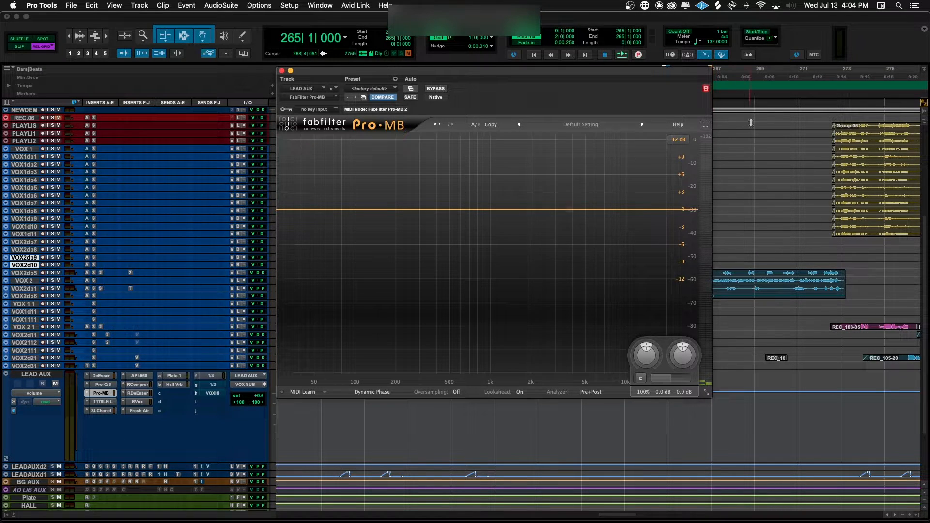
# Try the full-screen view of Pro-MB and return to the normal plugin window.
pyautogui.scroll(1, 715, 217)
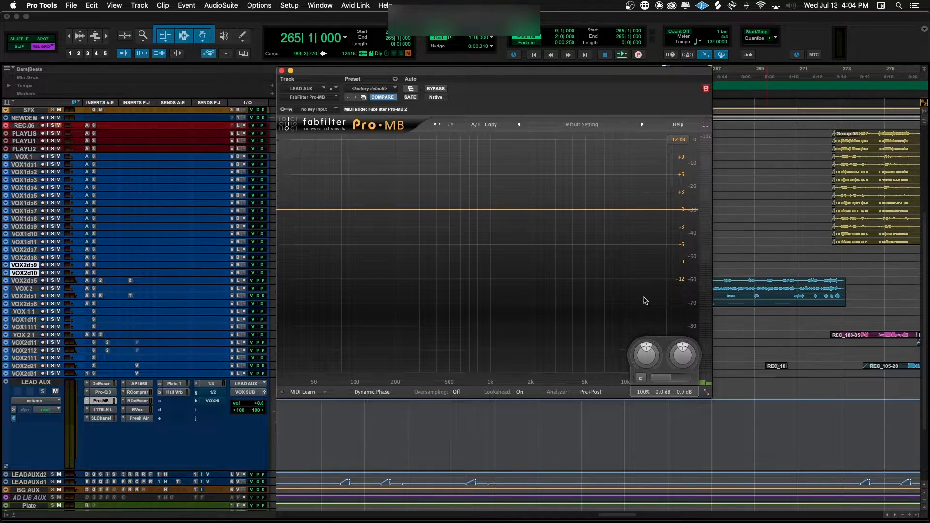
pyautogui.click(707, 126)
pyautogui.click(924, 9)
# Move the plugin window clear of the Group-09 clip and play the session from bar 265 to watch the vocal spectrum.
pyautogui.scroll(4, 575, 448)
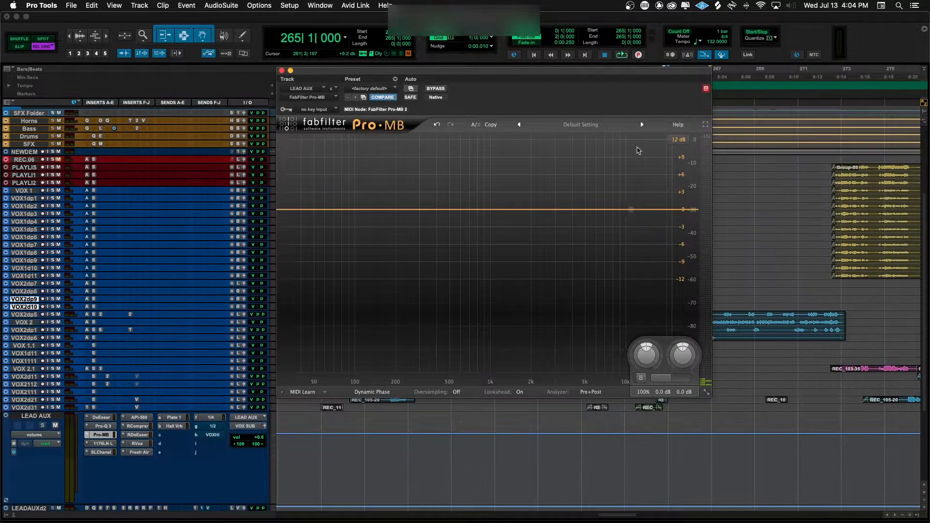
pyautogui.moveTo(638, 71); pyautogui.dragTo(454, 43)
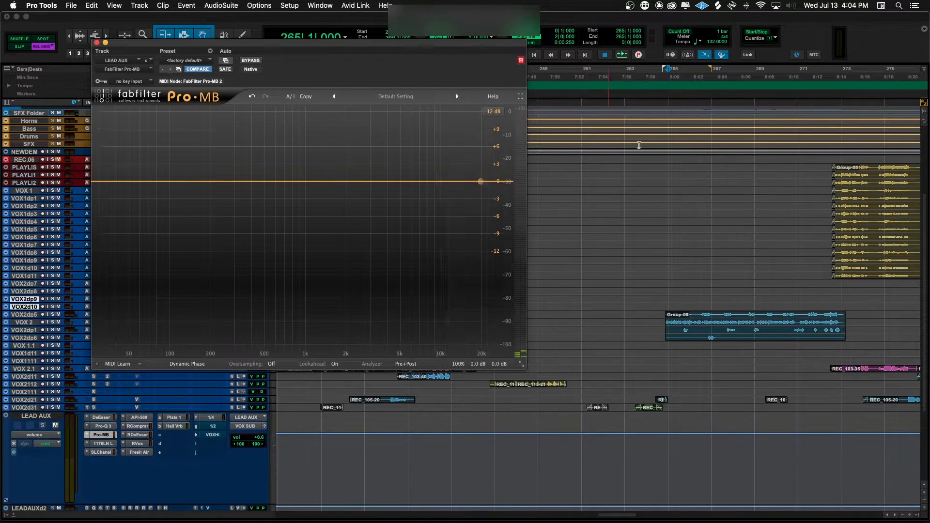
pyautogui.click(667, 246)
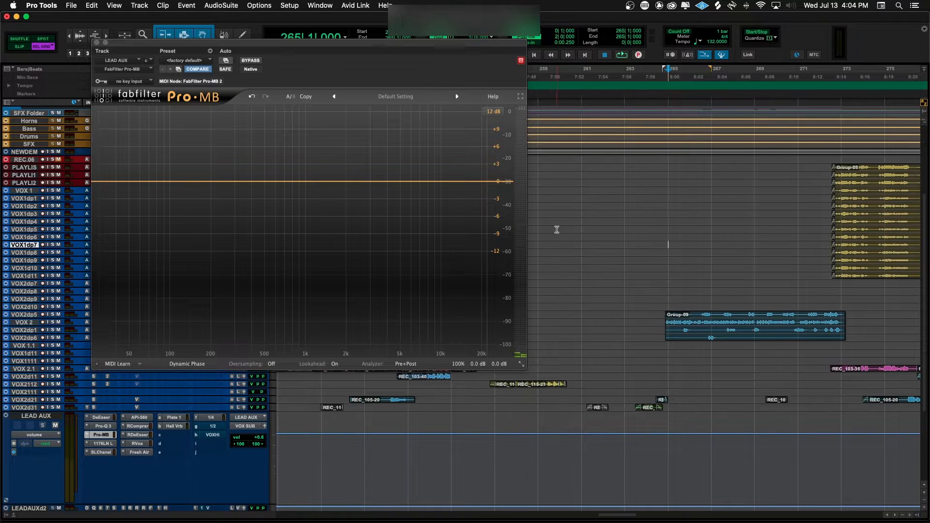
pyautogui.press('space')
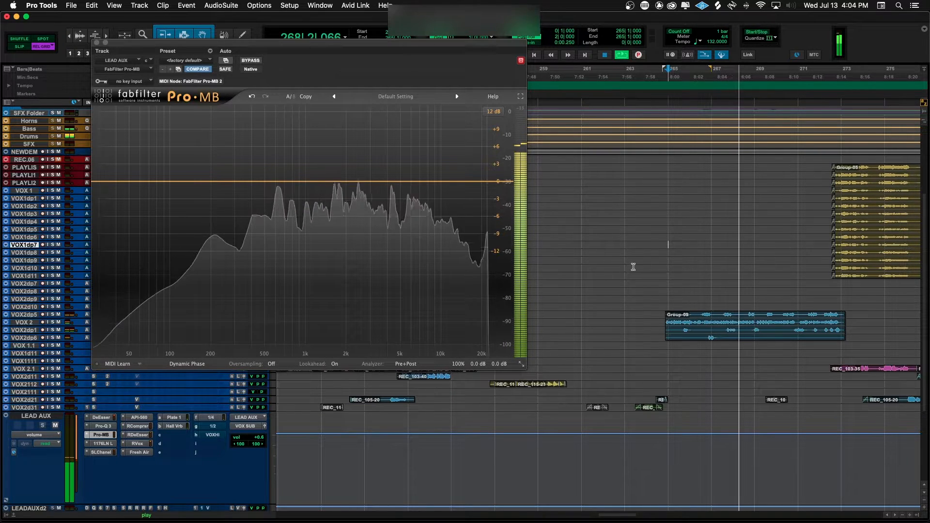
# Stop playback and replay the section from bar 265 briefly to watch the vocal spectrum in Pro-MB.
pyautogui.press('space')
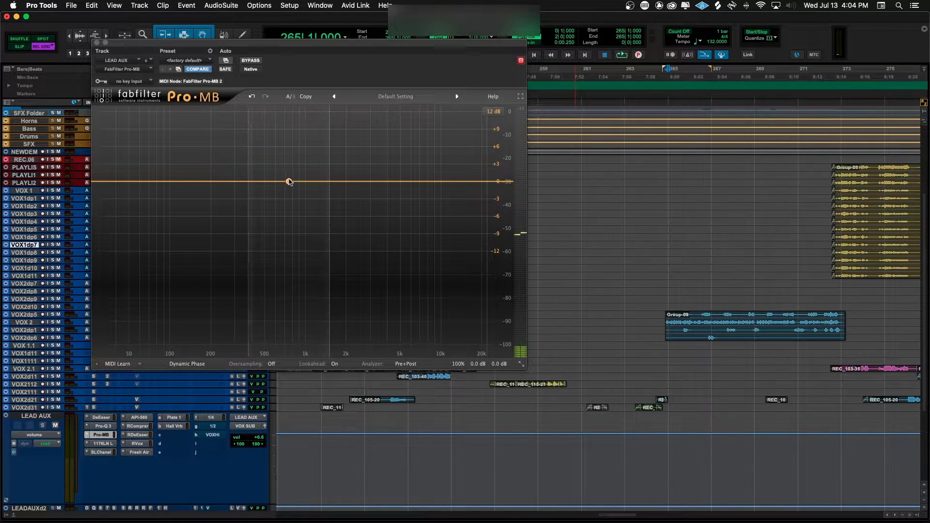
pyautogui.press('space')
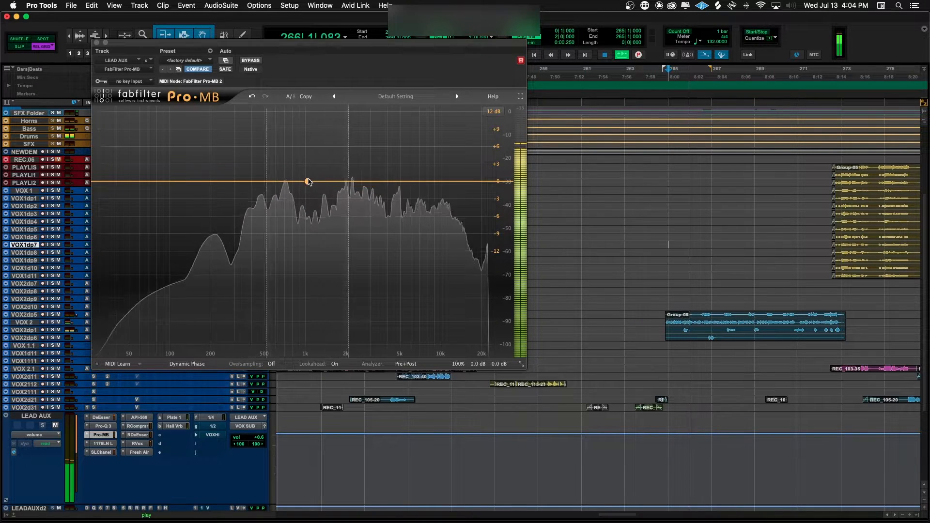
pyautogui.press('space')
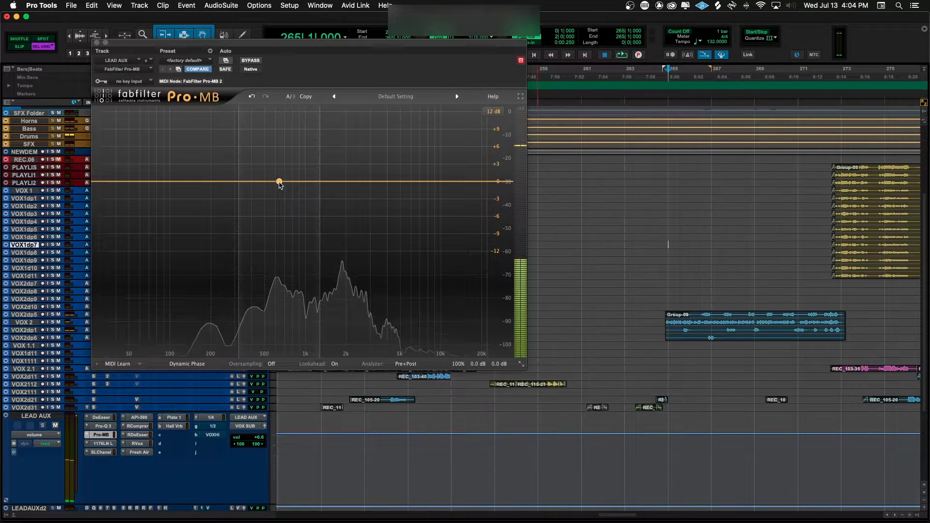
# Create a compression band at about 642 Hz and shift it lower by moving its low and high crossovers.
pyautogui.click(279, 183)
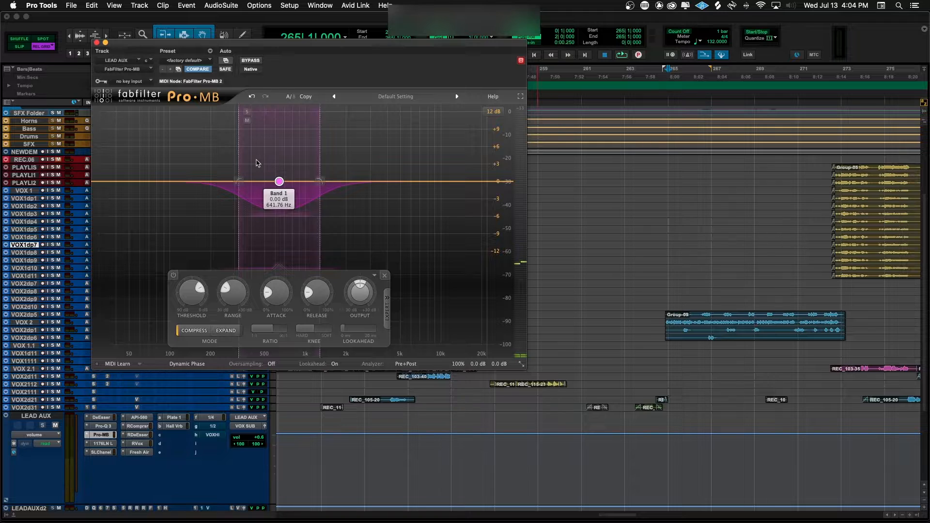
pyautogui.moveTo(244, 183); pyautogui.dragTo(276, 183)
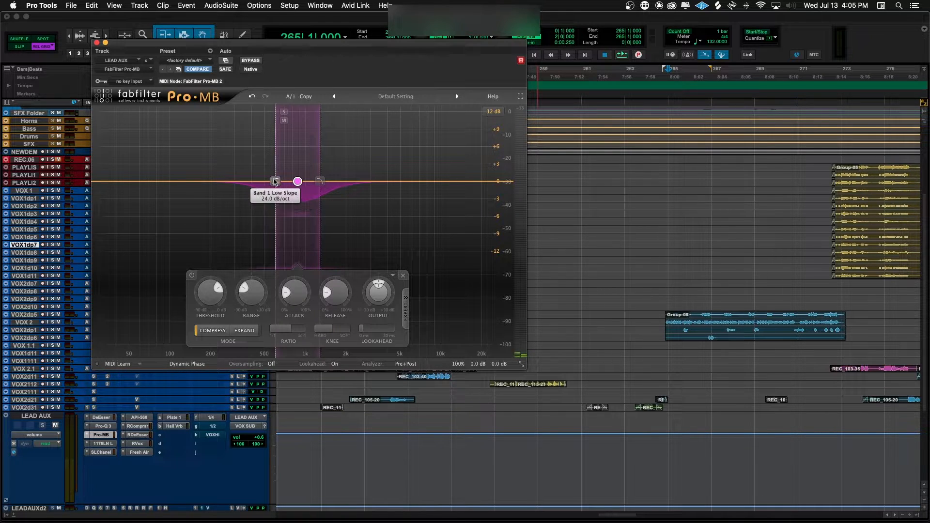
pyautogui.moveTo(275, 182); pyautogui.dragTo(102, 184)
pyautogui.moveTo(320, 181); pyautogui.dragTo(238, 183)
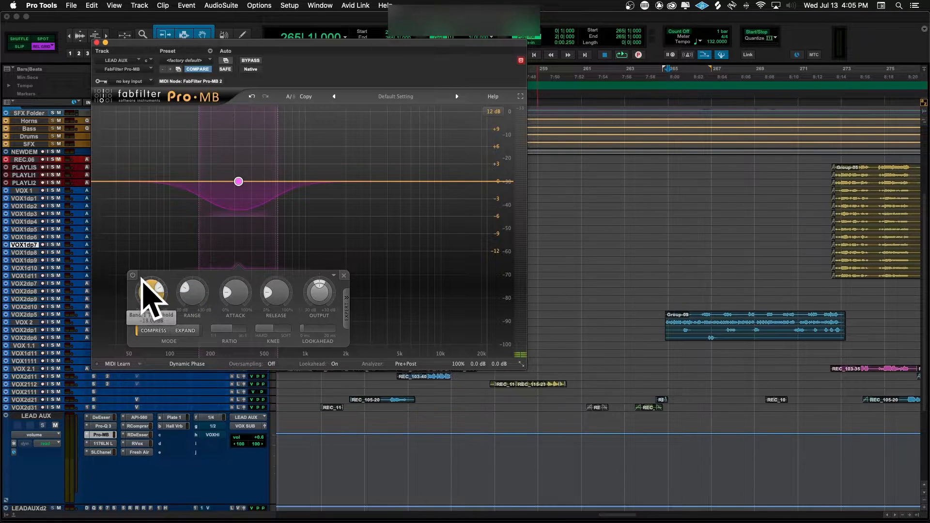
# Examine the help hints for Band 1's threshold, ratio, attack, release, knee and lookahead controls.
pyautogui.moveTo(142, 284)
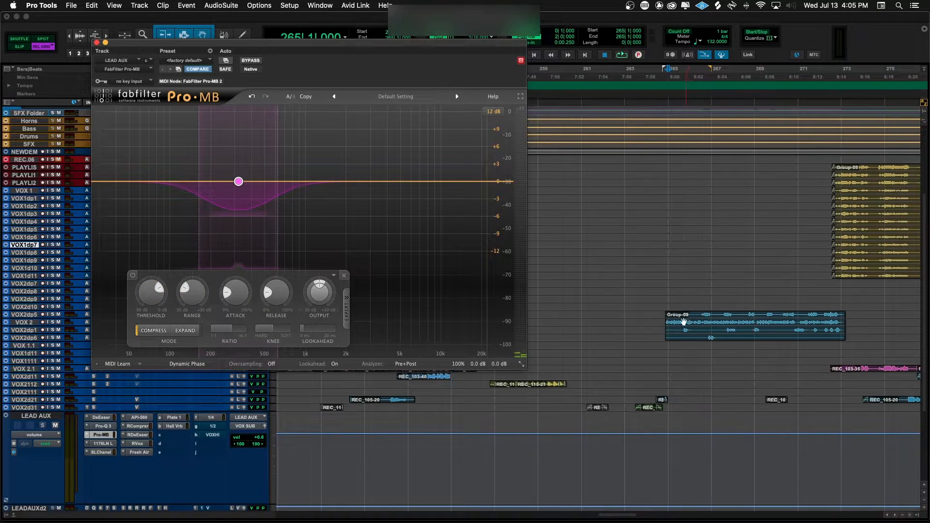
pyautogui.moveTo(226, 232)
pyautogui.moveTo(226, 332)
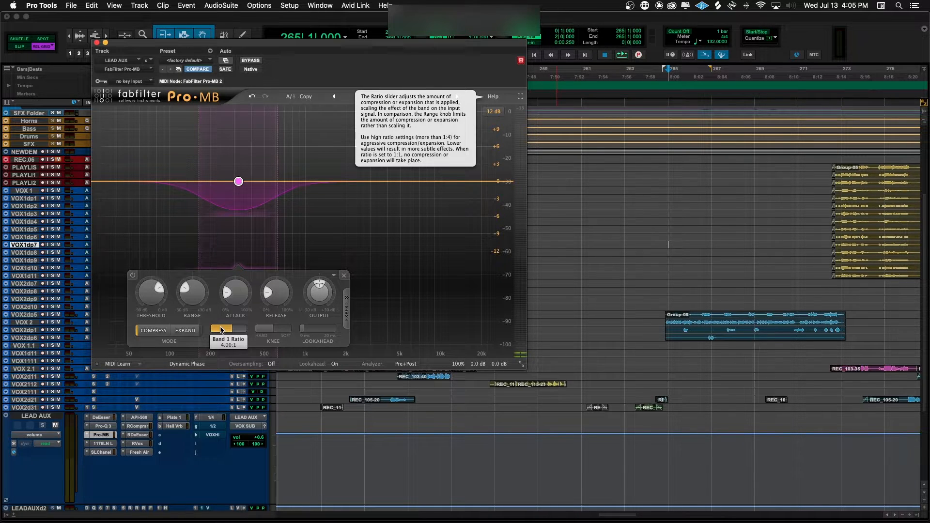
pyautogui.moveTo(151, 303)
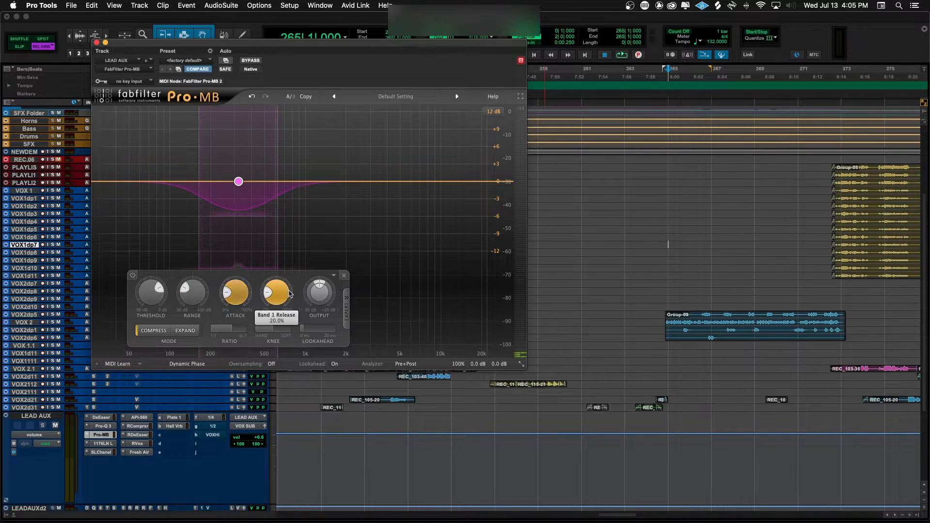
pyautogui.moveTo(247, 202)
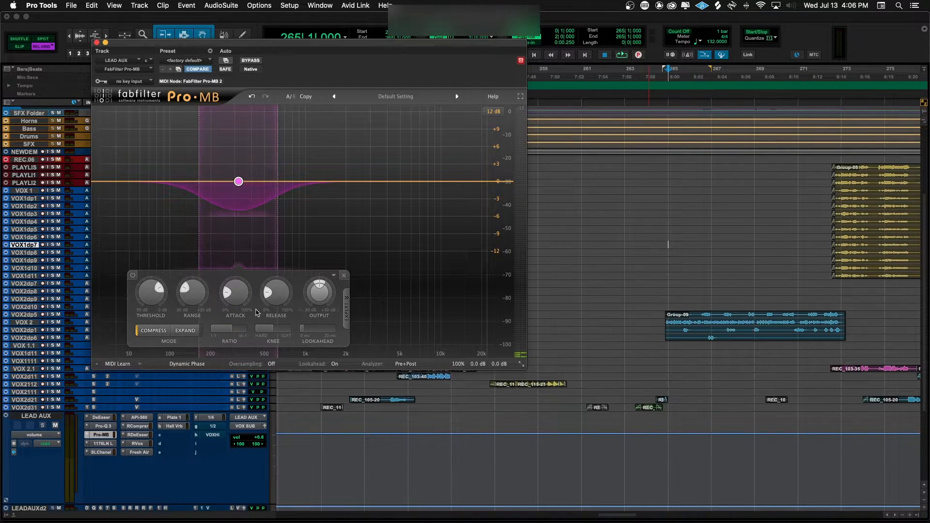
pyautogui.moveTo(237, 296)
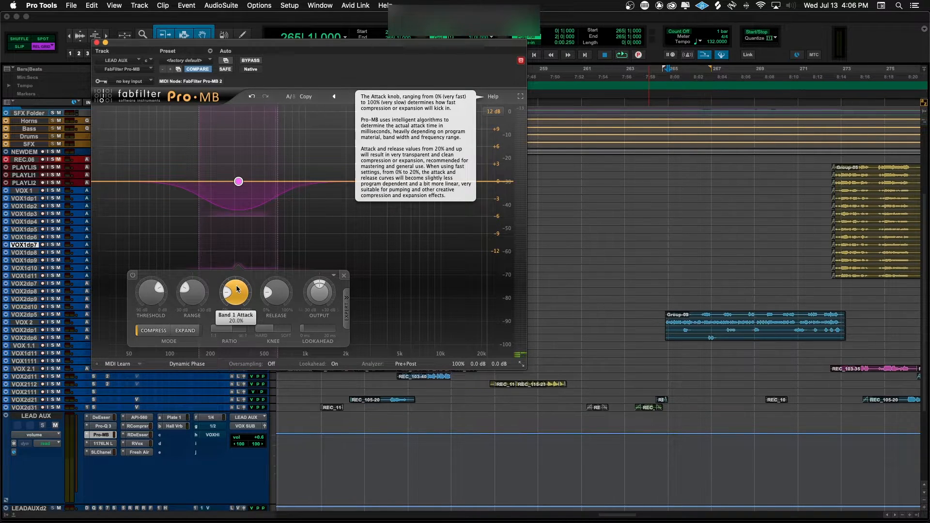
pyautogui.moveTo(272, 295)
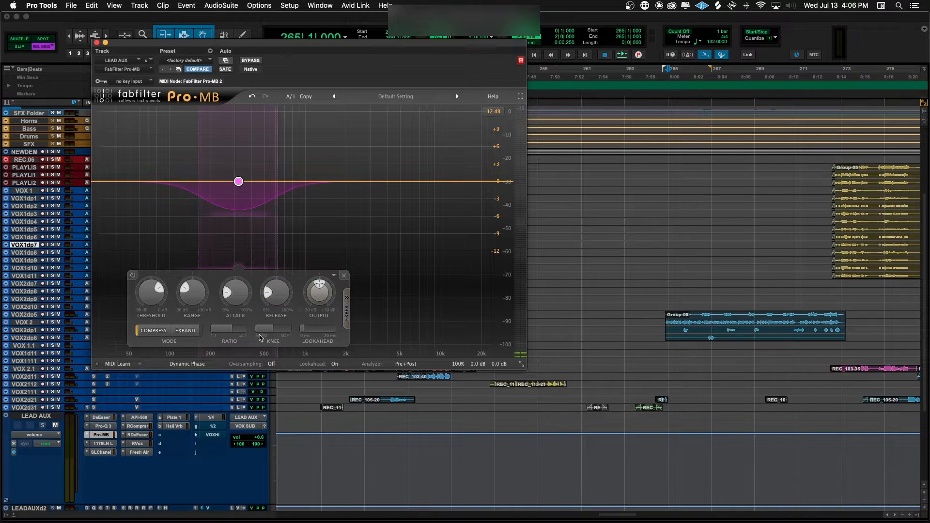
pyautogui.moveTo(279, 332)
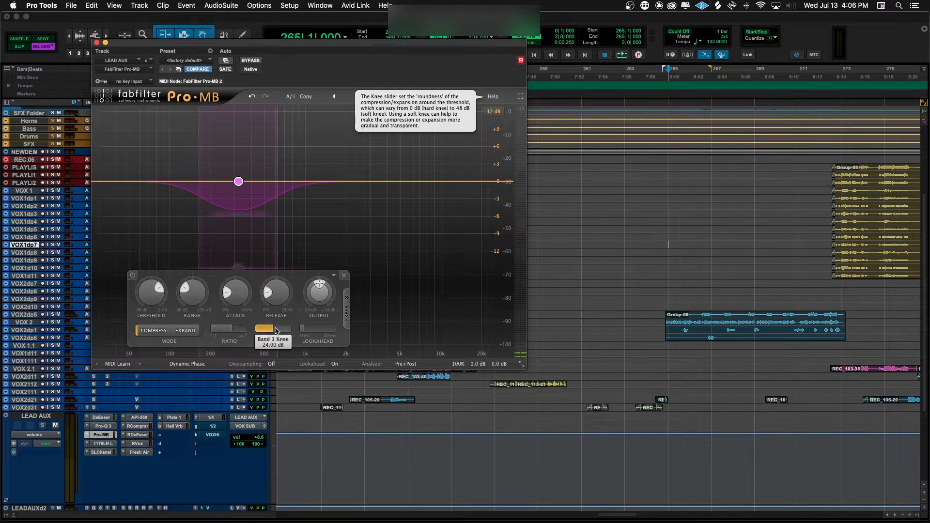
pyautogui.moveTo(311, 331)
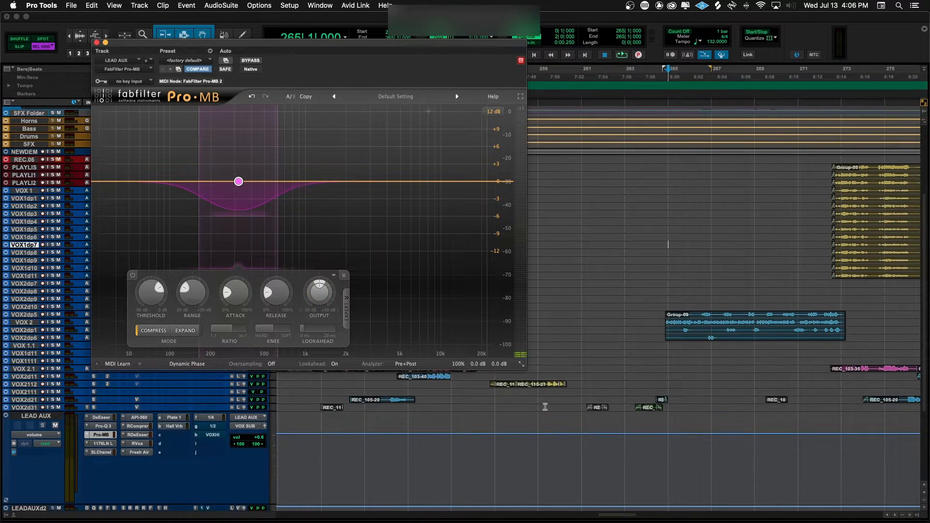
# Play the session from bar 265, moving Band 1 to about 961 Hz and lowering its threshold.
pyautogui.click(670, 259)
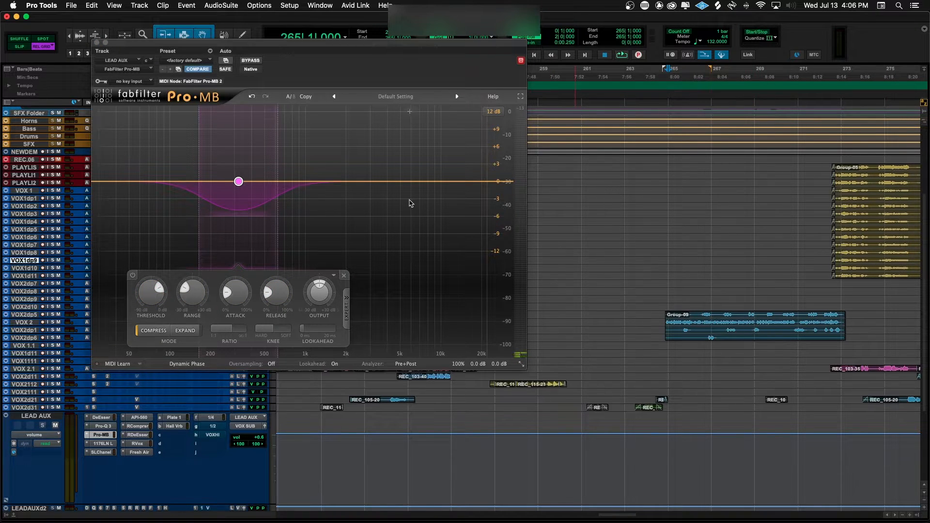
pyautogui.press('space')
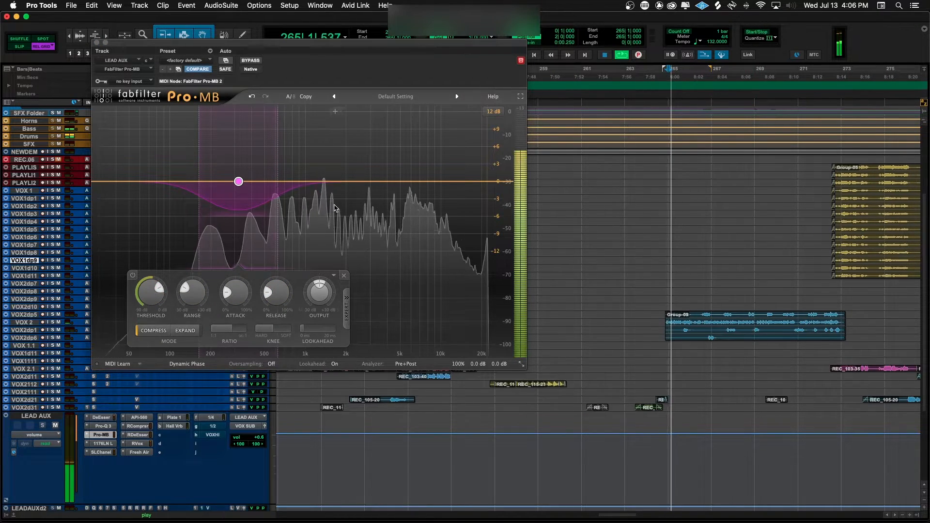
pyautogui.moveTo(239, 181); pyautogui.dragTo(303, 181)
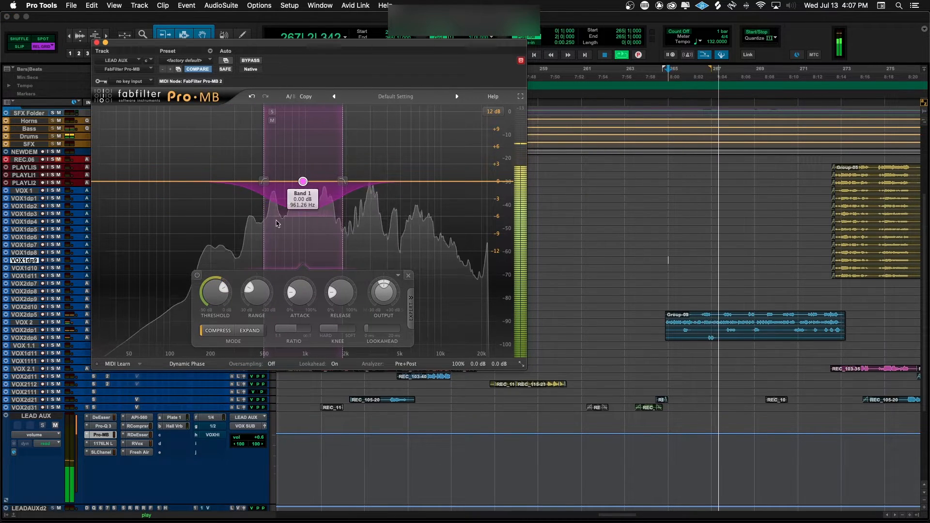
pyautogui.moveTo(212, 308); pyautogui.dragTo(209, 334)
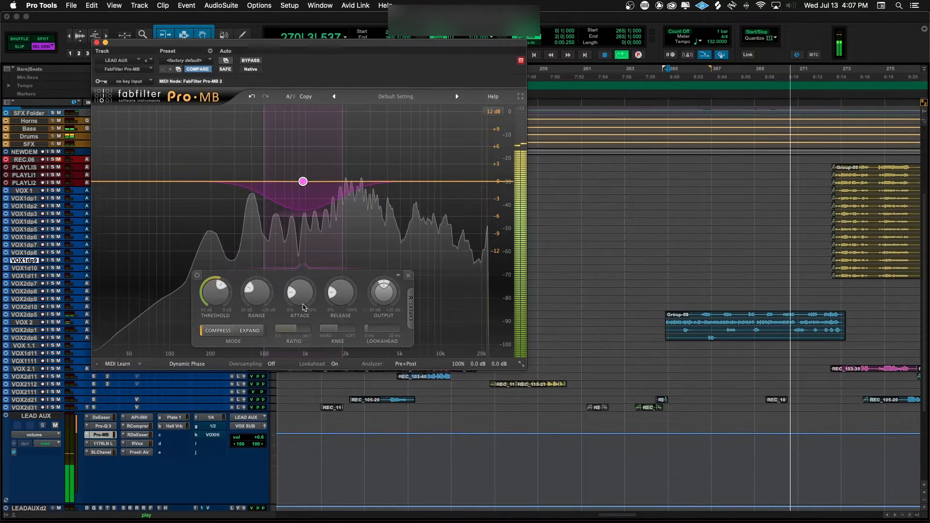
# Fine-tune Band 1 during playback with a slower attack, a 2.75:1 ratio and a slightly higher centre frequency.
pyautogui.moveTo(307, 303); pyautogui.dragTo(311, 278)
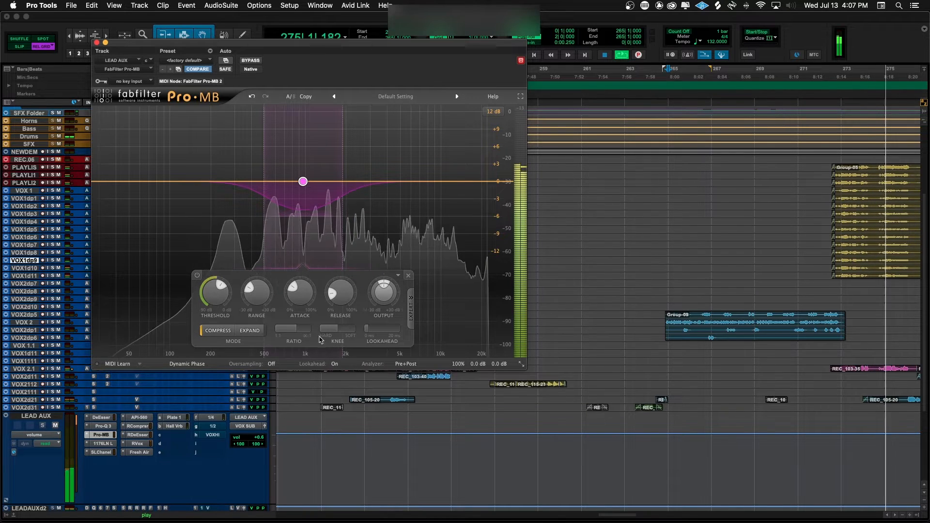
pyautogui.moveTo(291, 329); pyautogui.dragTo(287, 329)
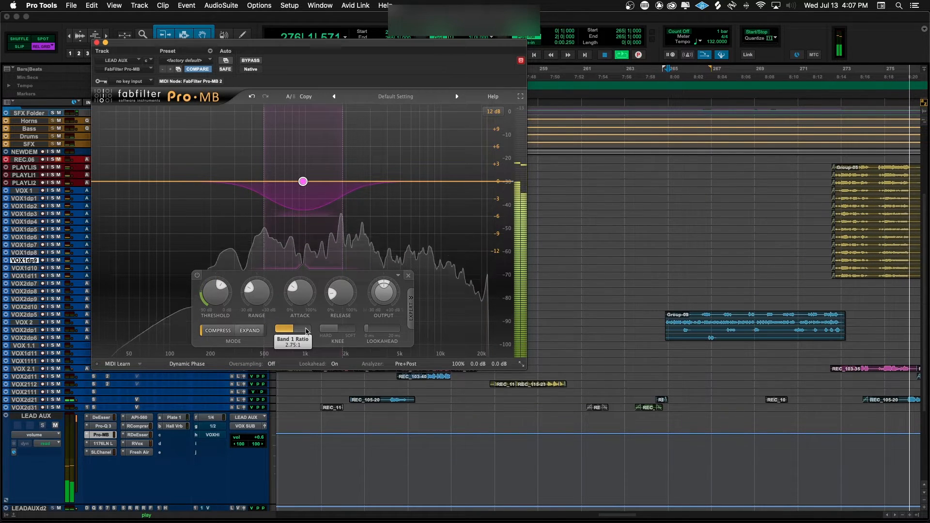
pyautogui.doubleClick(304, 331)
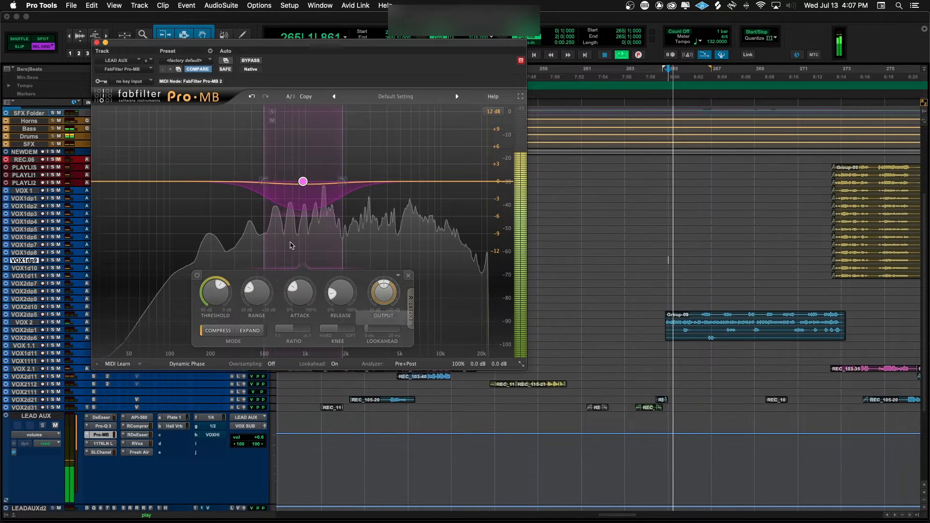
pyautogui.moveTo(304, 182); pyautogui.dragTo(310, 182)
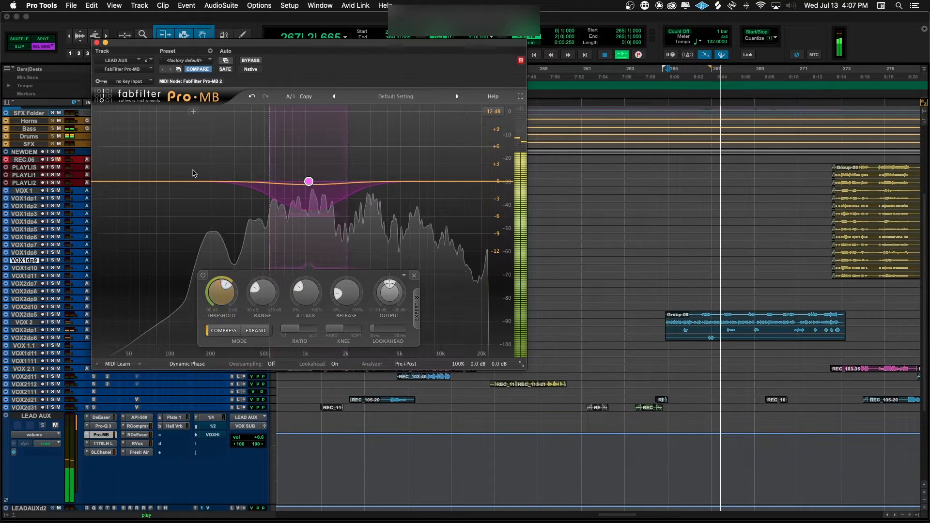
pyautogui.press('space')
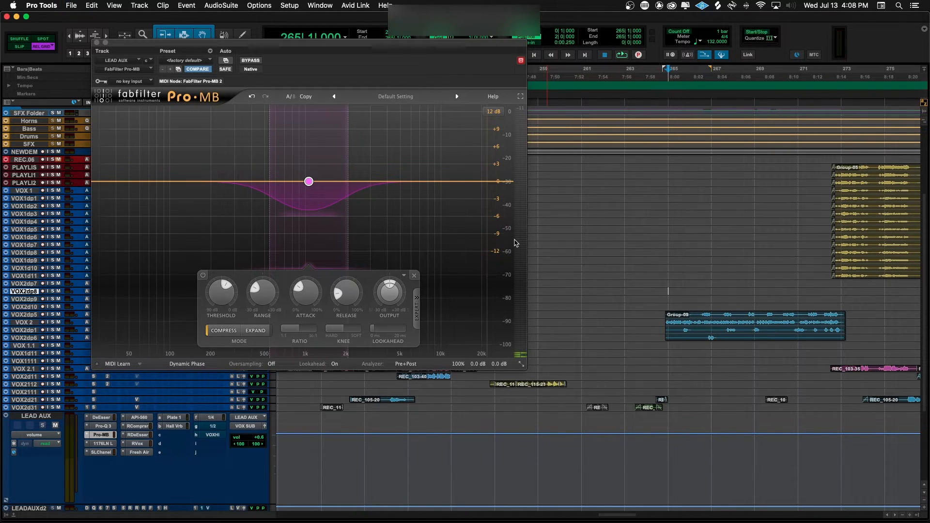
# During playback, add a second band near 5 kHz and set Band 1's high crossover to about 1463 Hz.
pyautogui.press('space')
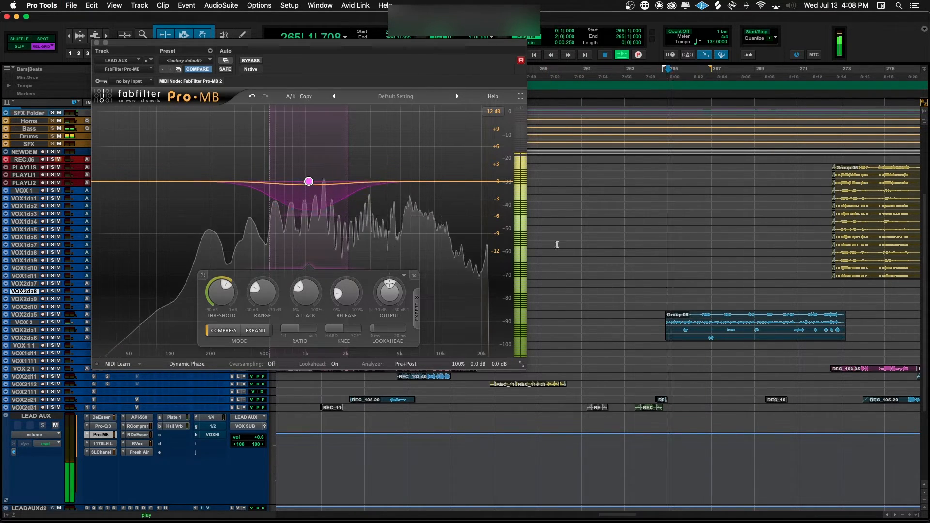
pyautogui.click(403, 181)
pyautogui.moveTo(347, 182); pyautogui.dragTo(328, 184)
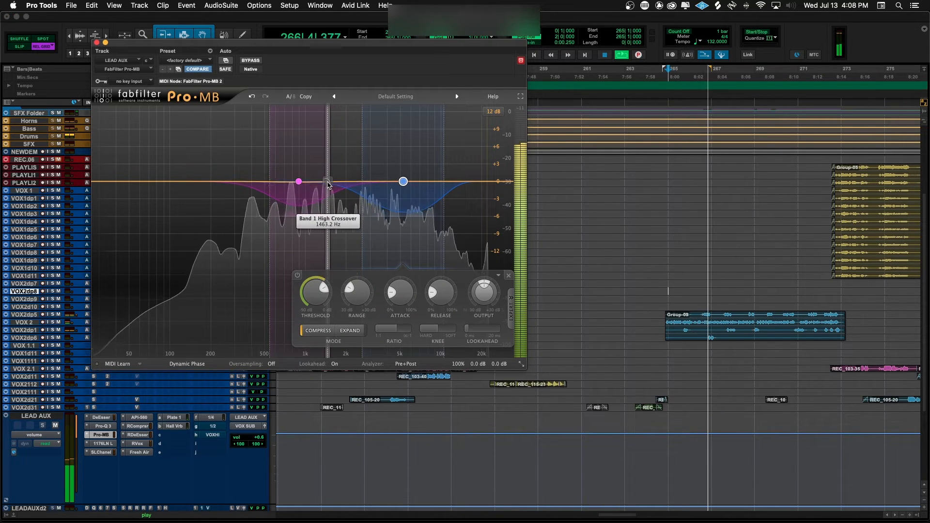
# Shift and narrow Band 2 to about 2–5 kHz with a faster attack, and close the plugin window.
pyautogui.moveTo(403, 183)
pyautogui.mouseDown()
pyautogui.moveTo(391, 182)
pyautogui.moveTo(420, 183)
pyautogui.moveTo(406, 184)
pyautogui.mouseUp()
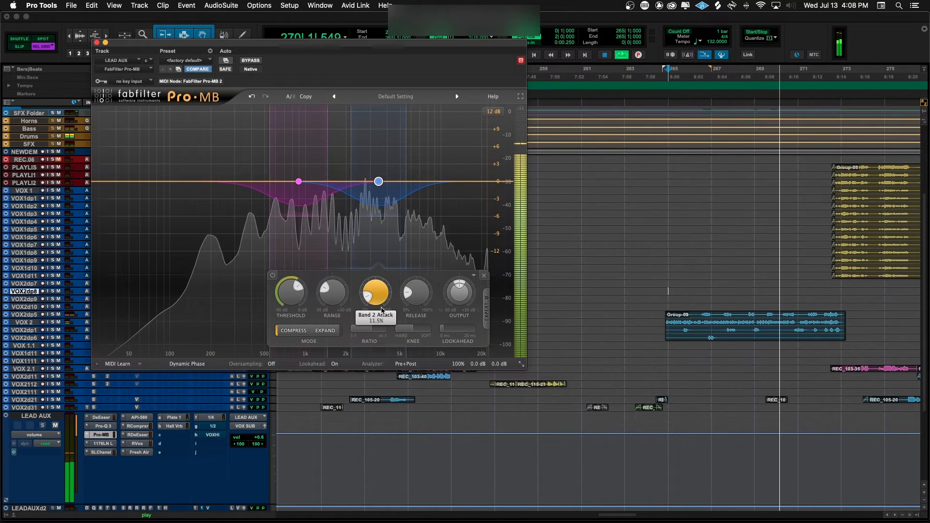
pyautogui.moveTo(378, 181); pyautogui.dragTo(374, 181)
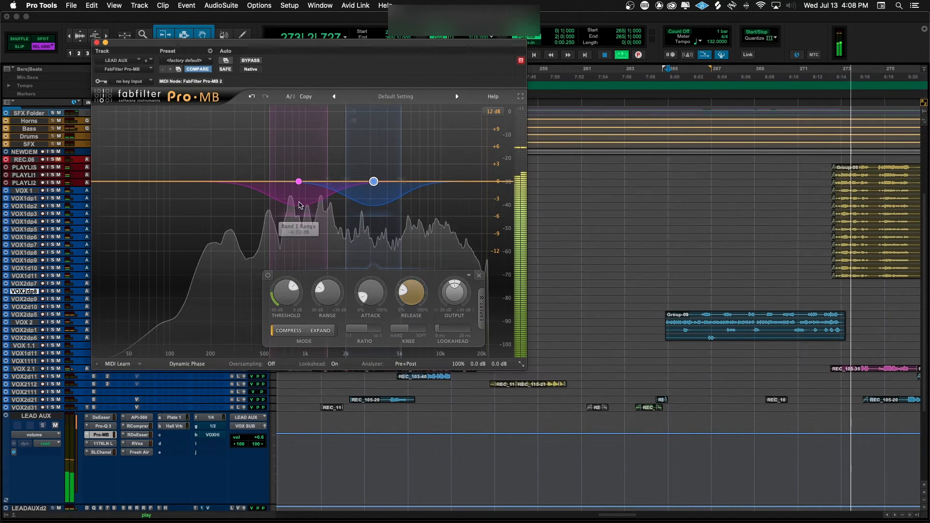
pyautogui.press('space')
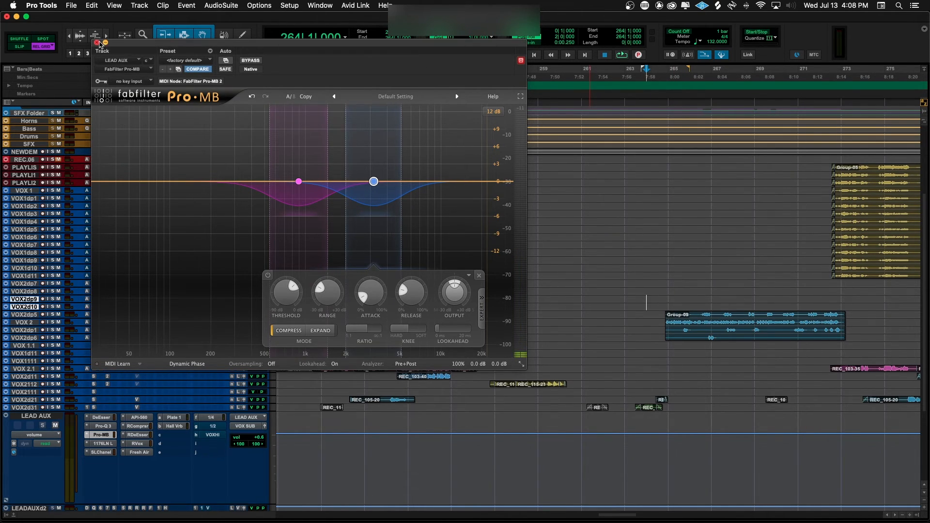
pyautogui.click(97, 43)
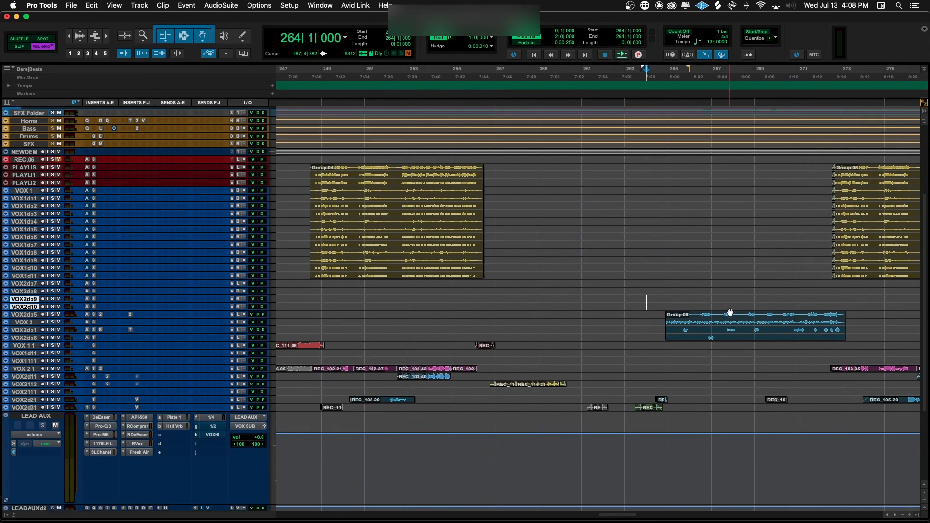